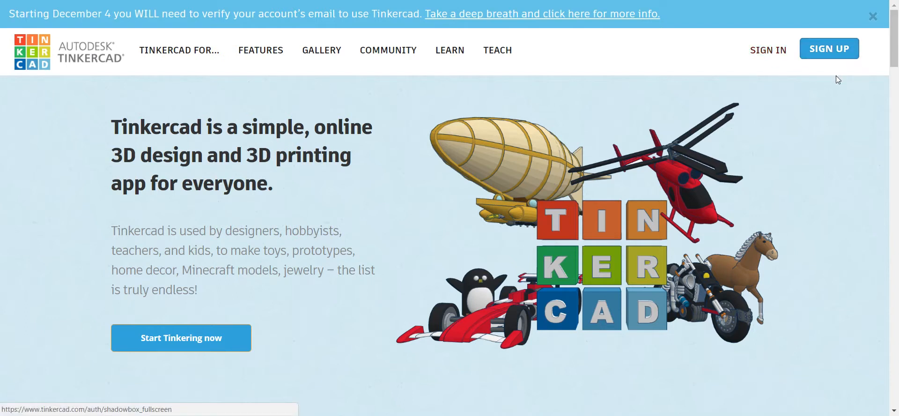
# Sign in to the Tinkercad account with the account e-mail and password, and decline saving the password in the browser
pyautogui.click(771, 50)
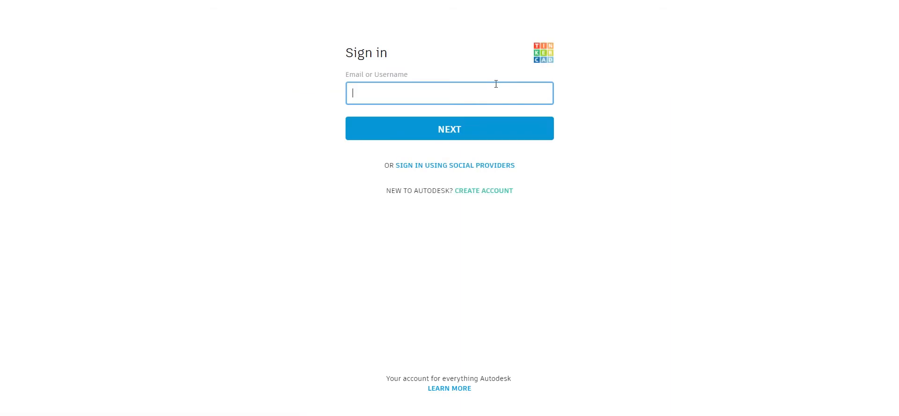
pyautogui.write('charl')
pyautogui.press('Down')
pyautogui.press('Tab')
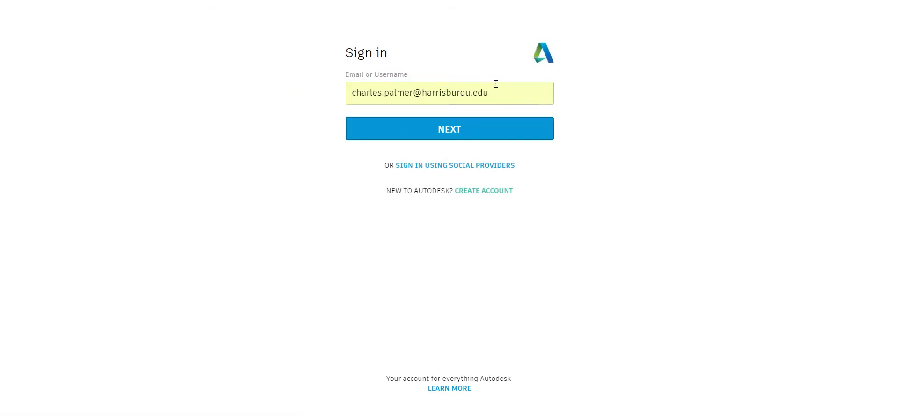
pyautogui.click(477, 134)
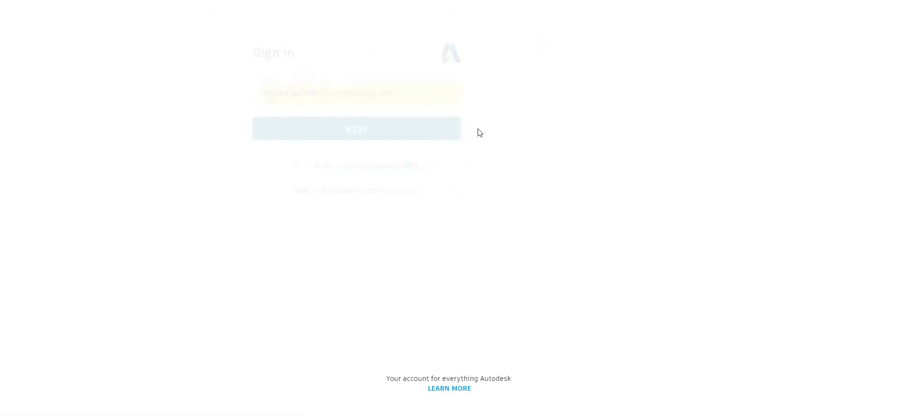
pyautogui.write('•••••')
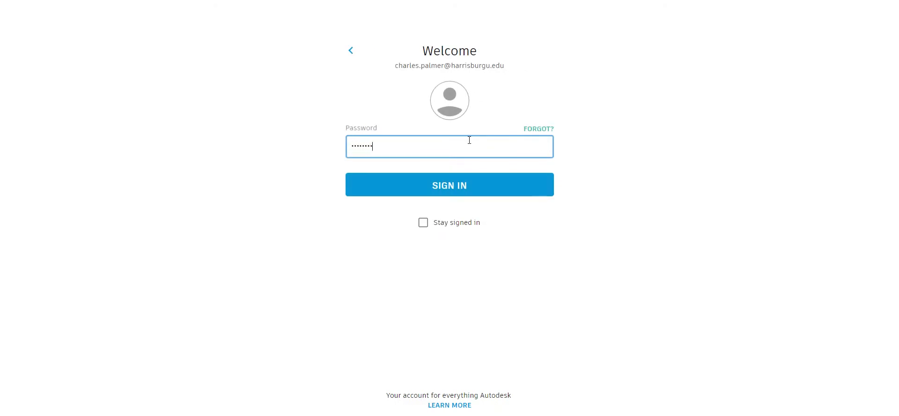
pyautogui.click(469, 189)
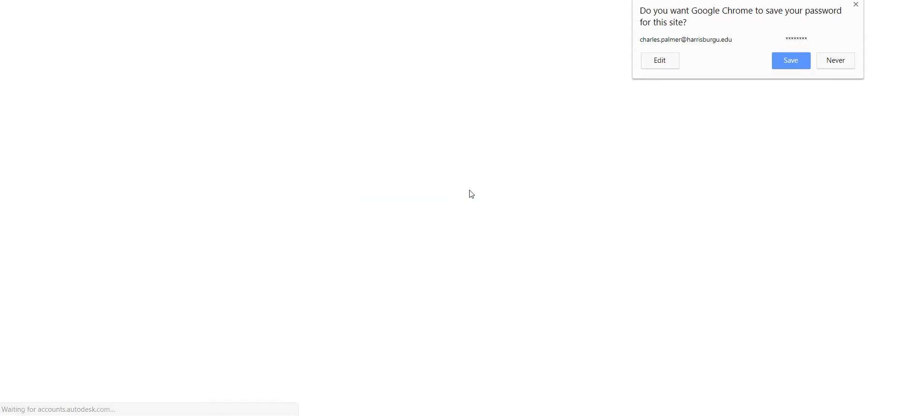
pyautogui.click(842, 60)
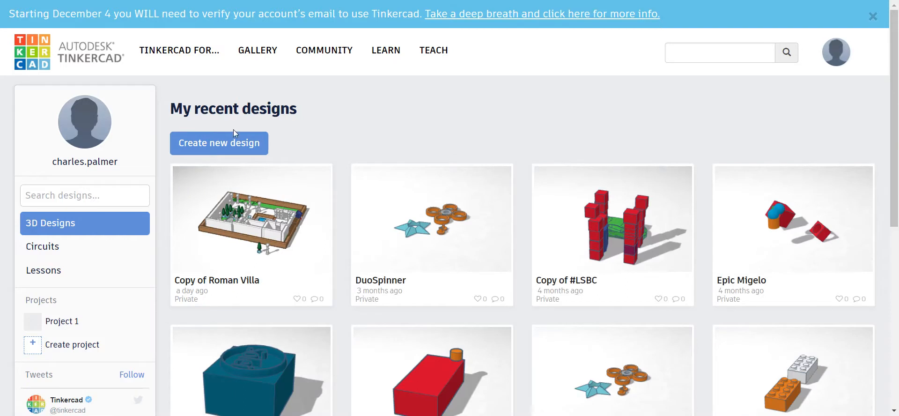
# Create a new 3D design and place a solid red box near the middle of the workplane
pyautogui.click(229, 141)
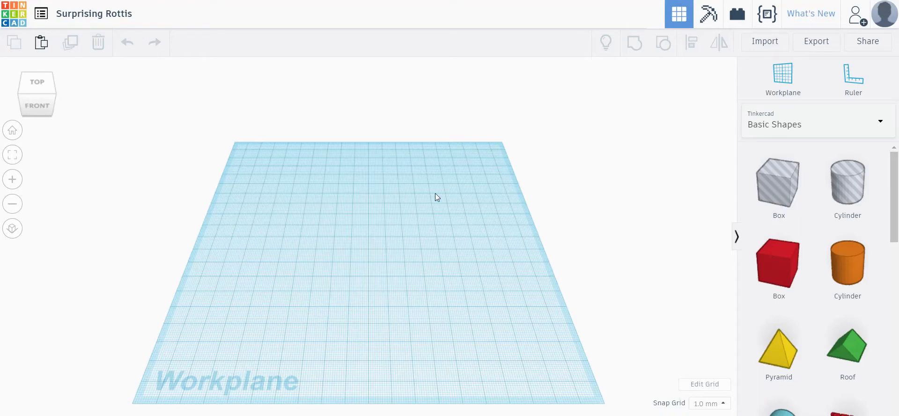
pyautogui.moveTo(520, 209); pyautogui.dragTo(312, 215, button='right')
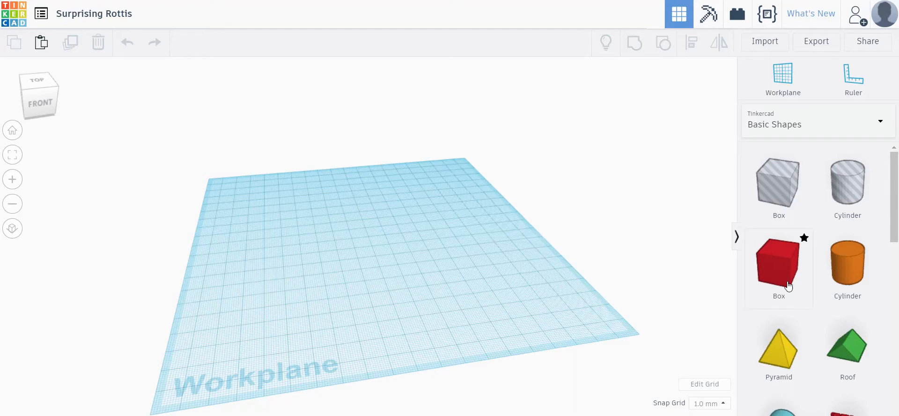
pyautogui.moveTo(797, 274); pyautogui.dragTo(381, 242)
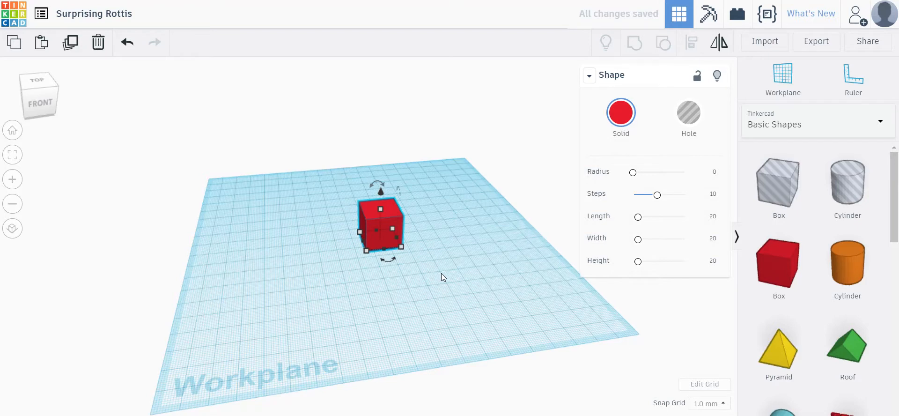
# Frame the red box and examine it from a low corner angle at several distances
pyautogui.press('f')
pyautogui.moveTo(518, 307); pyautogui.dragTo(411, 284, button='right')
pyautogui.moveTo(410, 281); pyautogui.dragTo(358, 222)
pyautogui.moveTo(213, 215)
pyautogui.mouseDown(button='right')
pyautogui.moveTo(357, 253)
pyautogui.moveTo(470, 210)
pyautogui.moveTo(327, 231)
pyautogui.moveTo(213, 218)
pyautogui.mouseUp(button='right')
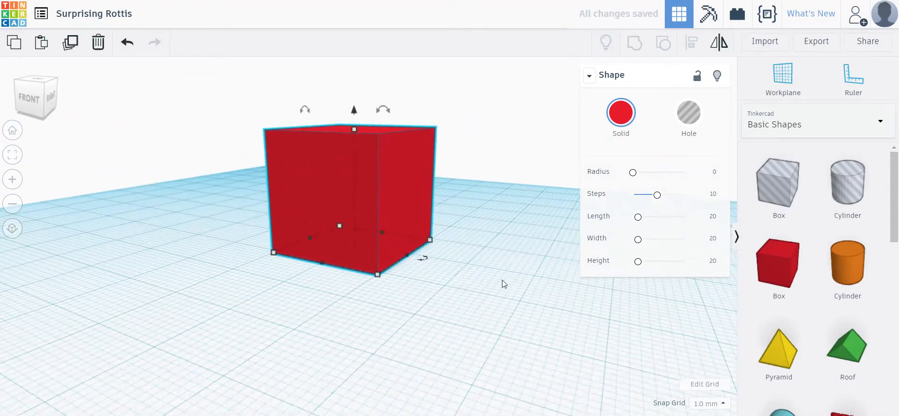
pyautogui.scroll(2, 505, 284)
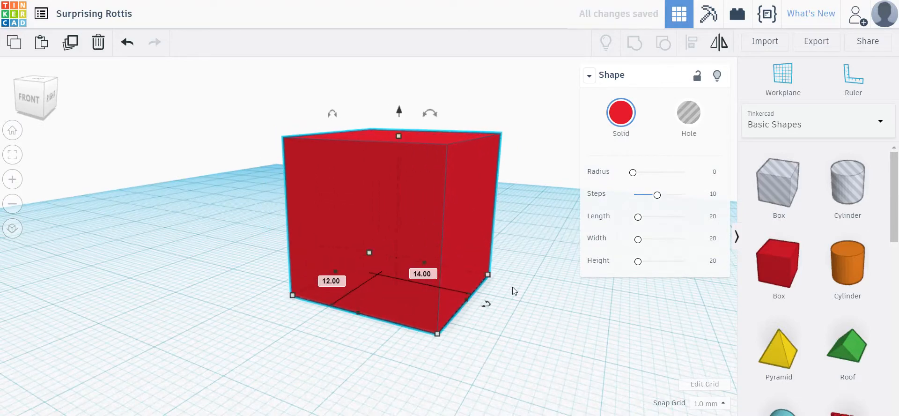
pyautogui.moveTo(512, 289); pyautogui.dragTo(414, 268, button='middle')
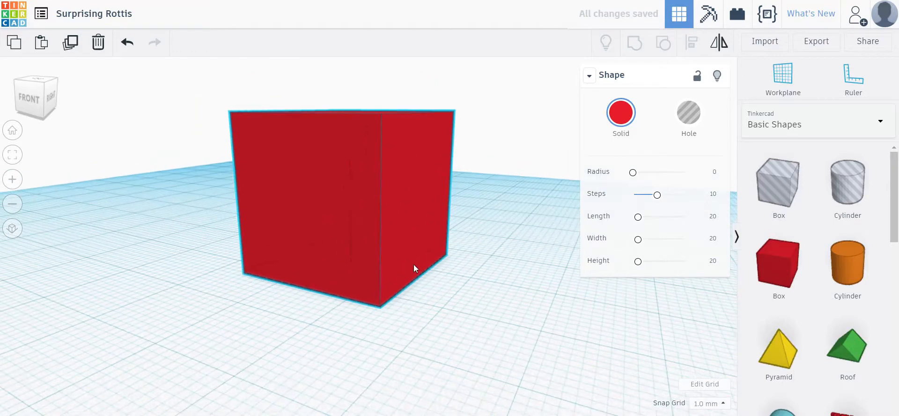
pyautogui.scroll(-5, 498, 259)
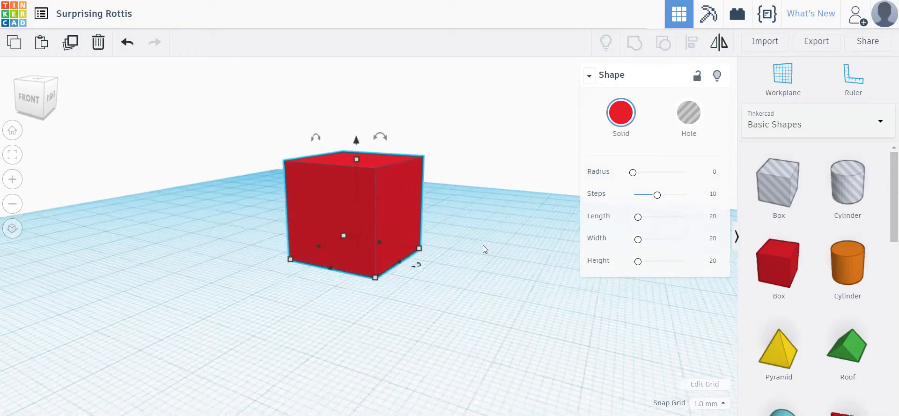
pyautogui.scroll(1, 484, 249)
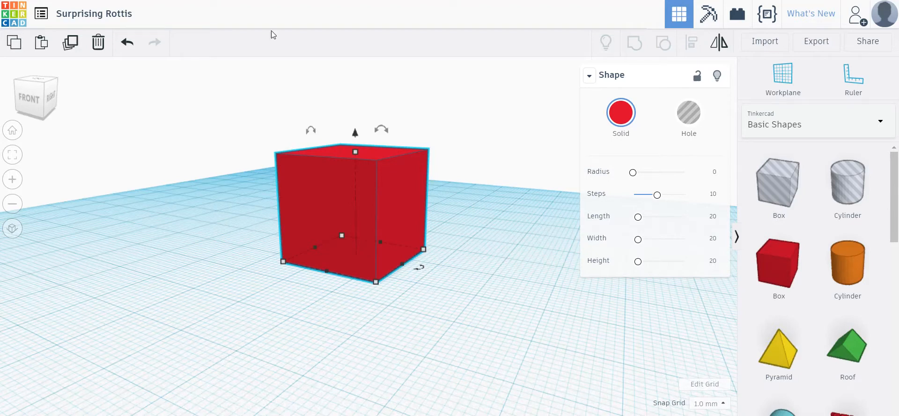
# Reshape the box into a long bar about 8 mm high, with its short side set to 10.25 mm
pyautogui.moveTo(311, 132)
pyautogui.moveTo(356, 152); pyautogui.dragTo(373, 277)
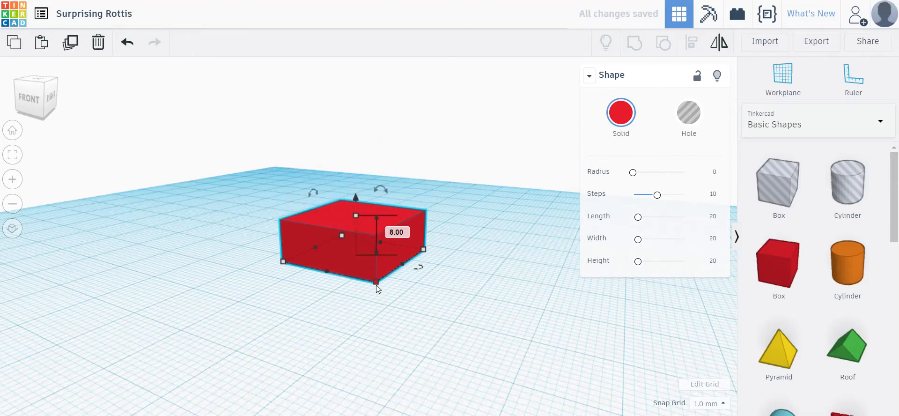
pyautogui.moveTo(406, 267); pyautogui.dragTo(489, 298)
pyautogui.moveTo(371, 284); pyautogui.dragTo(393, 265)
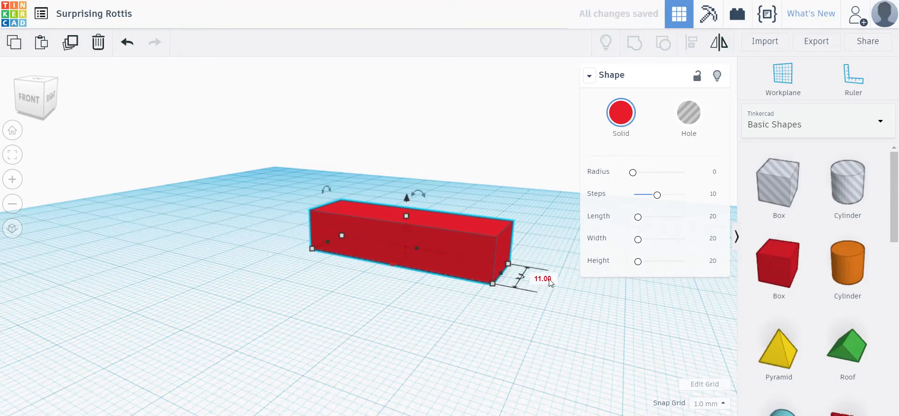
pyautogui.write('10.25')
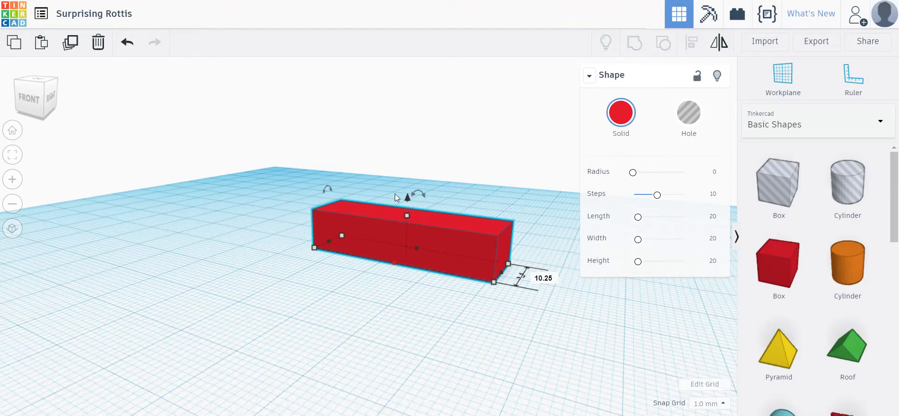
# Raise the bar so that it floats above the workplane
pyautogui.moveTo(409, 200); pyautogui.dragTo(422, 97)
pyautogui.moveTo(453, 201); pyautogui.dragTo(475, 216, button='right')
pyautogui.moveTo(414, 145); pyautogui.dragTo(417, 116)
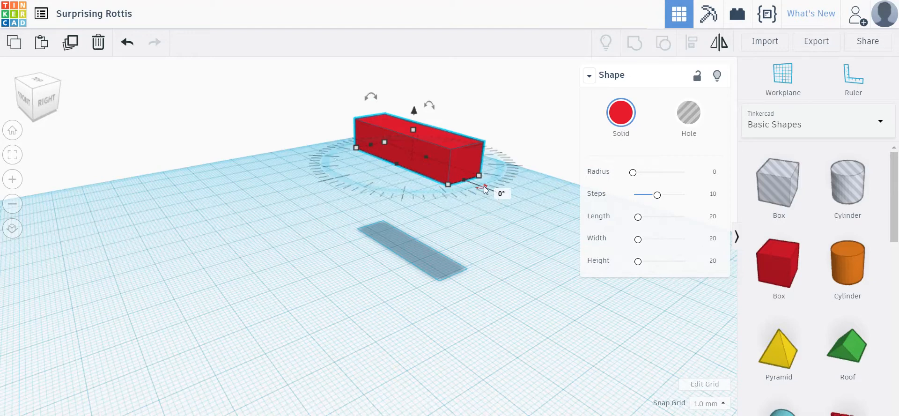
# Rotate the floating bar about several axes, rolling it 90° about its long axis and leaving it tilted diagonally
pyautogui.moveTo(484, 189); pyautogui.dragTo(286, 155)
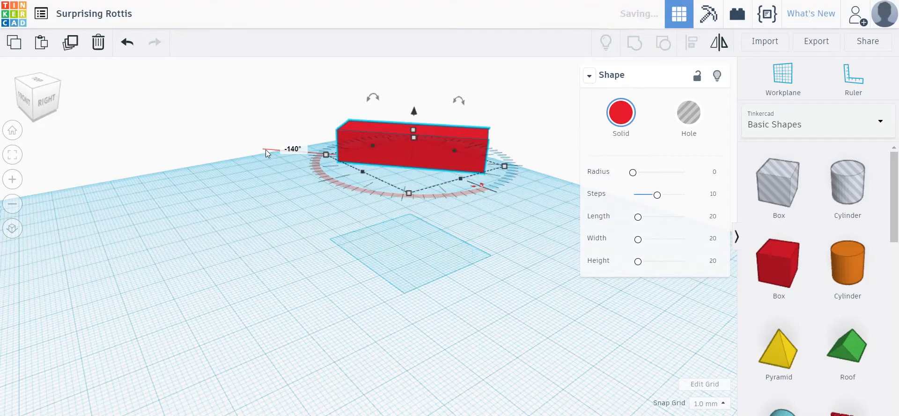
pyautogui.moveTo(373, 98); pyautogui.dragTo(402, 100)
pyautogui.scroll(-3, 504, 121)
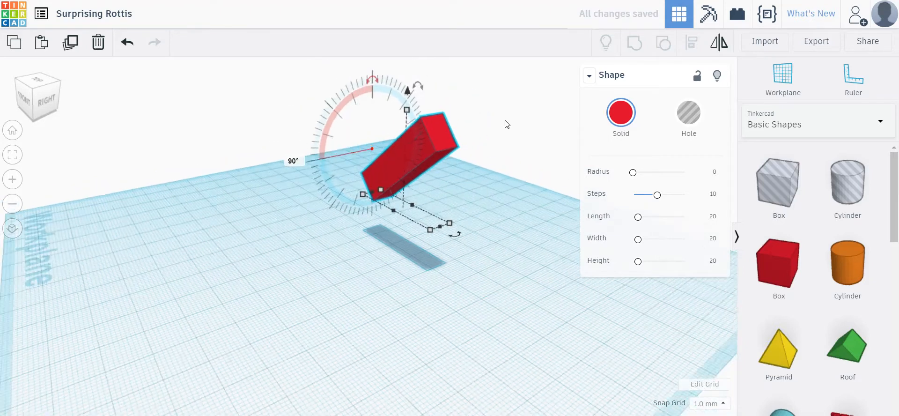
pyautogui.moveTo(414, 99); pyautogui.dragTo(397, 267)
pyautogui.moveTo(392, 250); pyautogui.dragTo(468, 267, button='right')
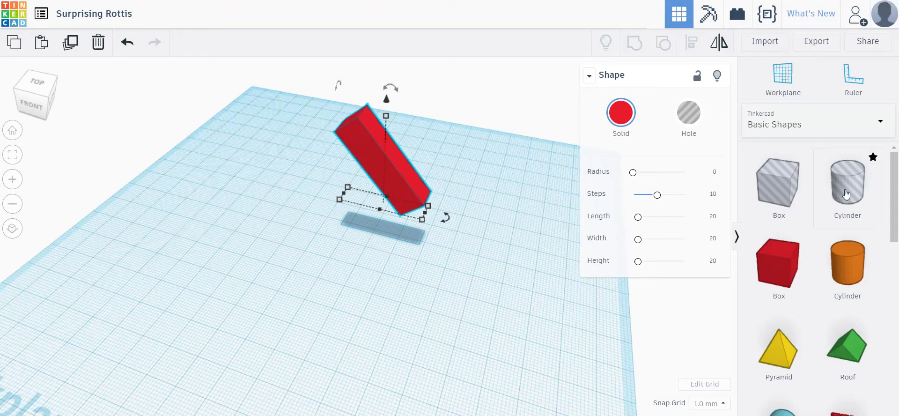
# Place a cylinder hole over the lower end of the tilted bar and stretch it upward so it passes through the bar
pyautogui.click(847, 190)
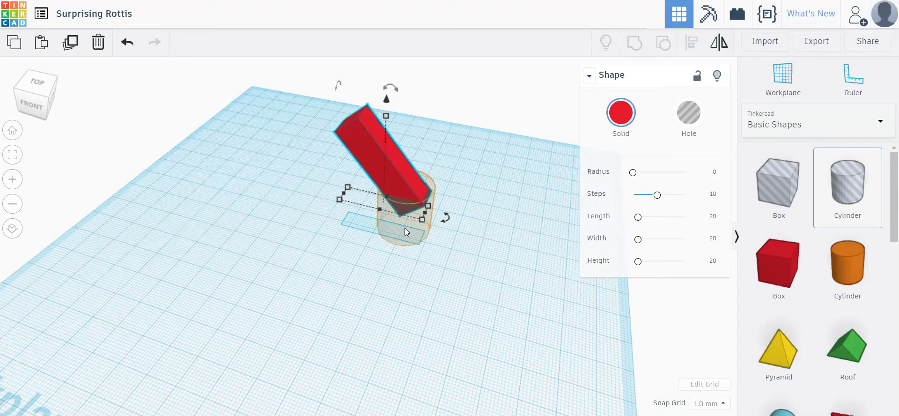
pyautogui.click(404, 228)
pyautogui.moveTo(409, 176); pyautogui.dragTo(430, 192)
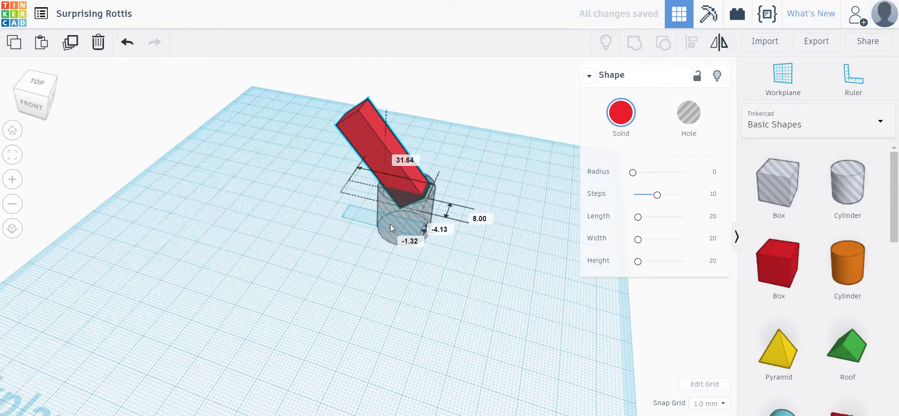
pyautogui.click(406, 207)
pyautogui.moveTo(405, 190); pyautogui.dragTo(419, 121)
pyautogui.moveTo(333, 206); pyautogui.dragTo(352, 228, button='right')
pyautogui.moveTo(281, 227); pyautogui.dragTo(372, 305, button='right')
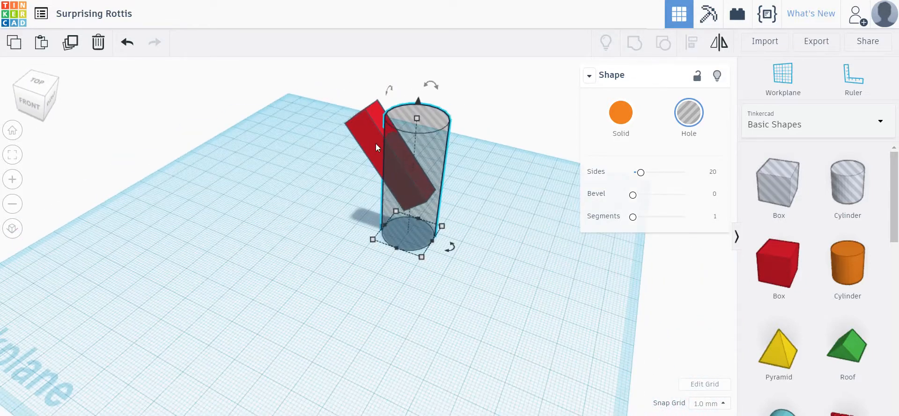
# Group the bar with the cylinder hole to cut away the overlap, inspect the cut end, and delete the grouped shape
pyautogui.keyDown('shift'); pyautogui.click(367, 128); pyautogui.keyUp('shift')
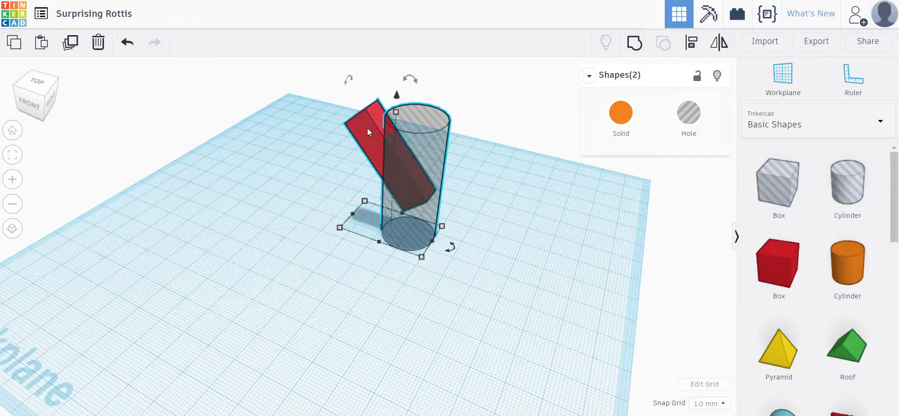
pyautogui.click(635, 45)
pyautogui.click(446, 205)
pyautogui.moveTo(478, 223); pyautogui.dragTo(269, 180, button='right')
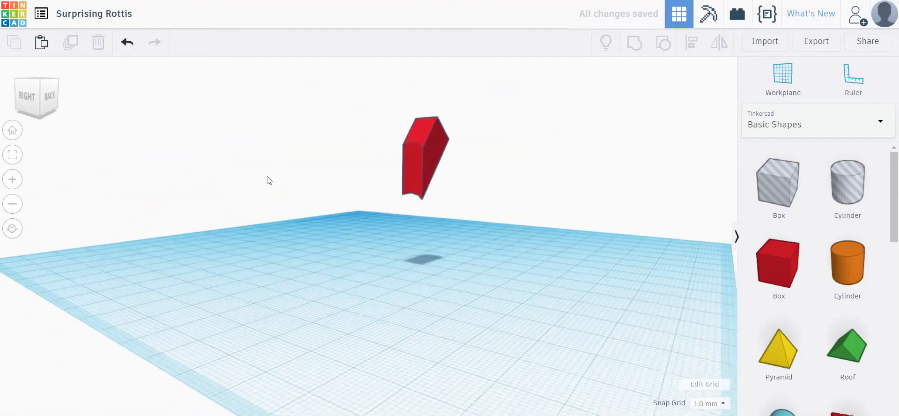
pyautogui.scroll(3, 367, 197)
pyautogui.moveTo(371, 196); pyautogui.dragTo(528, 200, button='right')
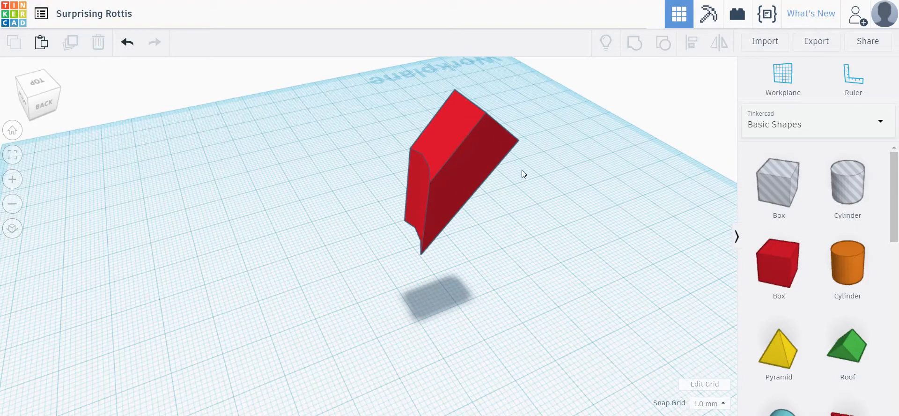
pyautogui.click(474, 147)
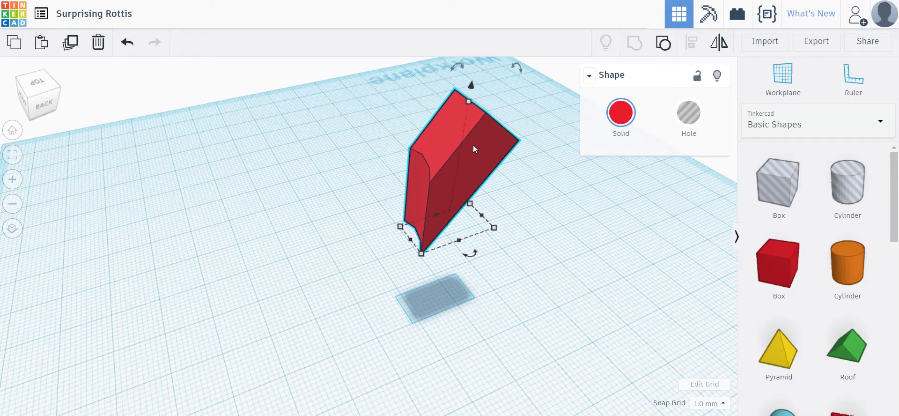
pyautogui.press('Delete')
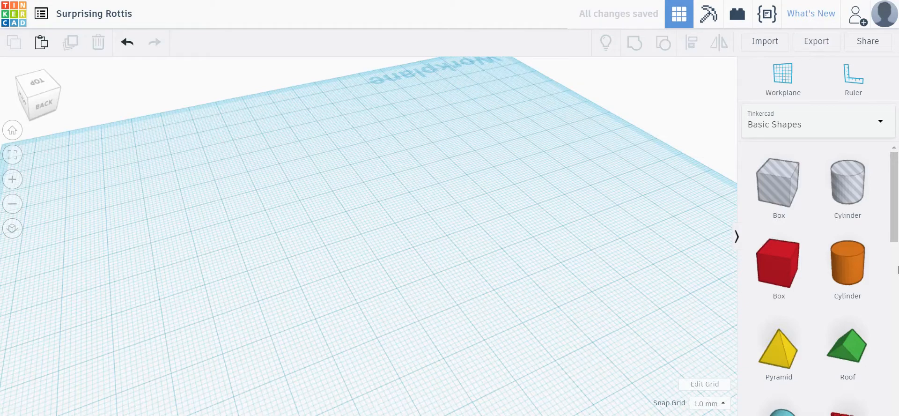
# Place a solid orange cylinder on the workplane and resize it into a flat disc 31 by 31 mm and 2 mm high
pyautogui.click(848, 287)
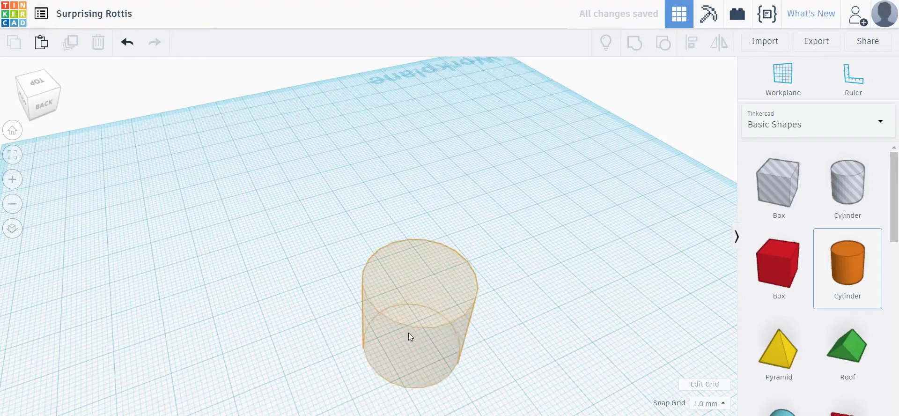
pyautogui.click(386, 320)
pyautogui.moveTo(494, 362); pyautogui.dragTo(647, 345, button='right')
pyautogui.moveTo(496, 303); pyautogui.dragTo(562, 342)
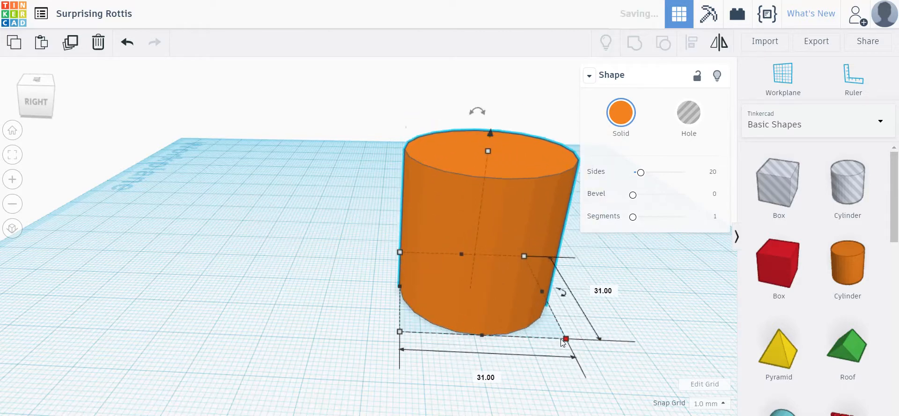
pyautogui.moveTo(488, 150); pyautogui.dragTo(478, 279)
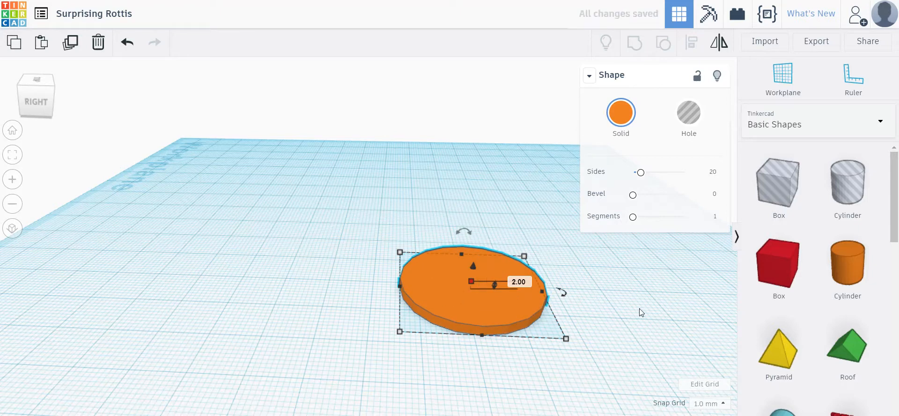
# Add a solid Text shape in front of the orange disc and set its text to RR
pyautogui.scroll(-3, 815, 267)
pyautogui.moveTo(840, 248); pyautogui.dragTo(288, 277)
pyautogui.moveTo(159, 277); pyautogui.dragTo(471, 285, button='right')
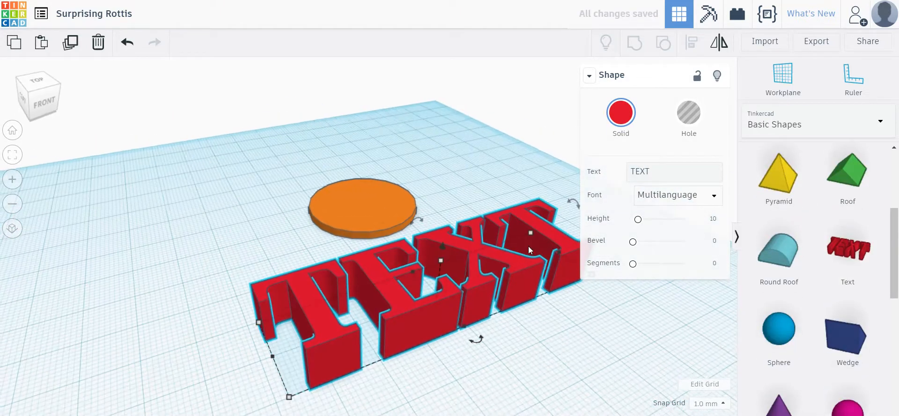
pyautogui.click(655, 172)
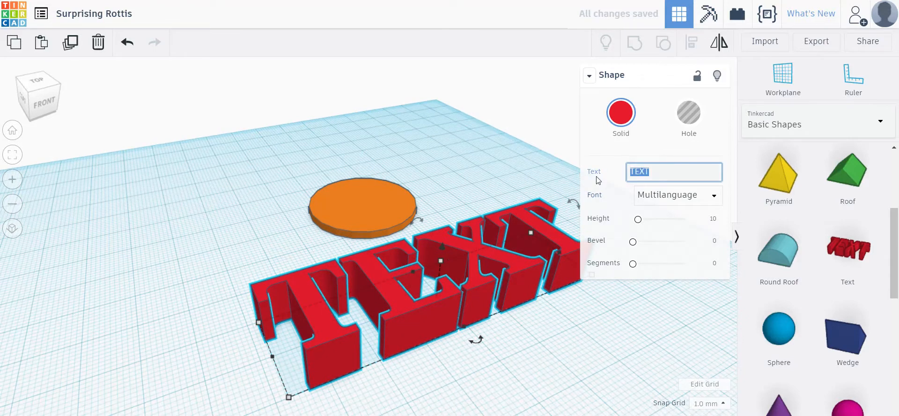
pyautogui.write('RR')
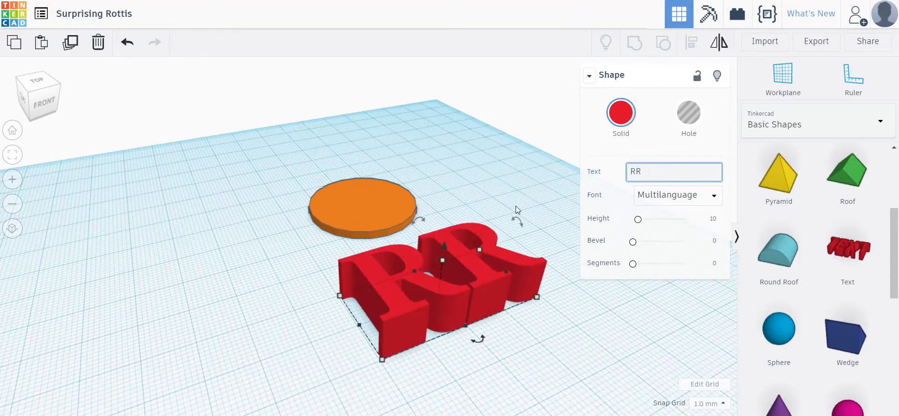
# Set the RR text's font to Sans and move the lettering onto the orange disc
pyautogui.click(674, 196)
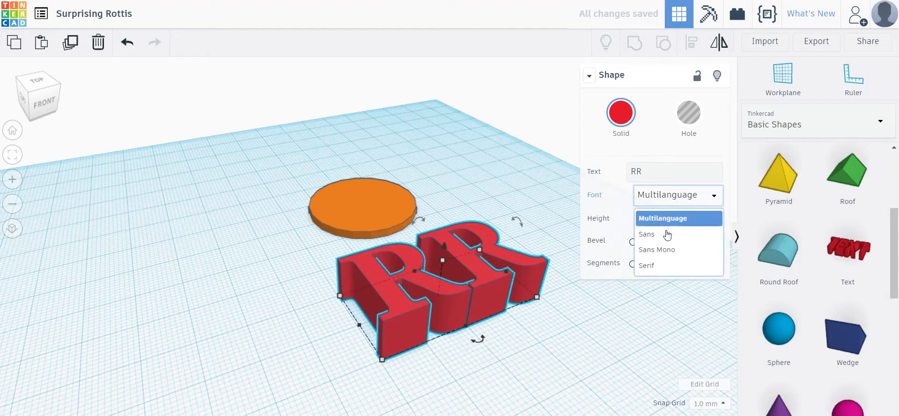
pyautogui.click(663, 235)
pyautogui.moveTo(445, 285); pyautogui.dragTo(359, 196)
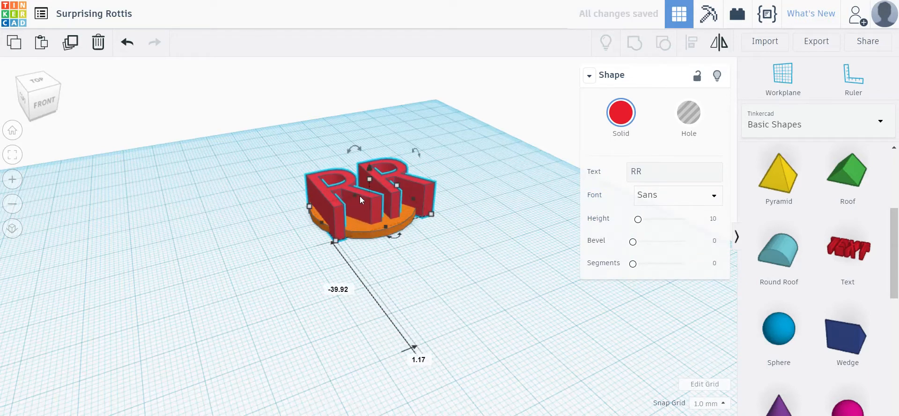
# Shrink the RR lettering's length and width from its corners so that it fits within the orange disc
pyautogui.scroll(3, 359, 196)
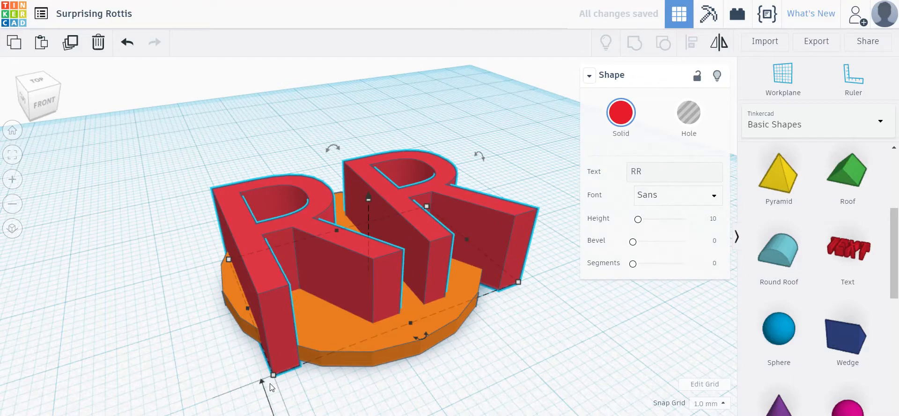
pyautogui.moveTo(273, 375)
pyautogui.moveTo(274, 375); pyautogui.dragTo(304, 327)
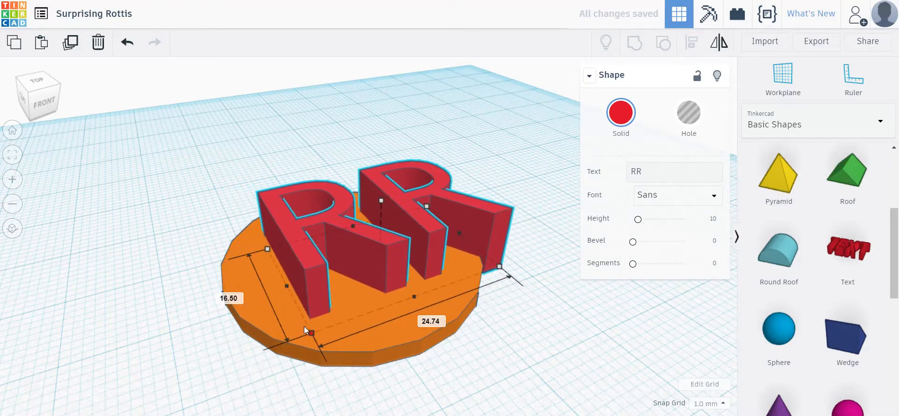
pyautogui.moveTo(476, 317); pyautogui.dragTo(455, 292, button='right')
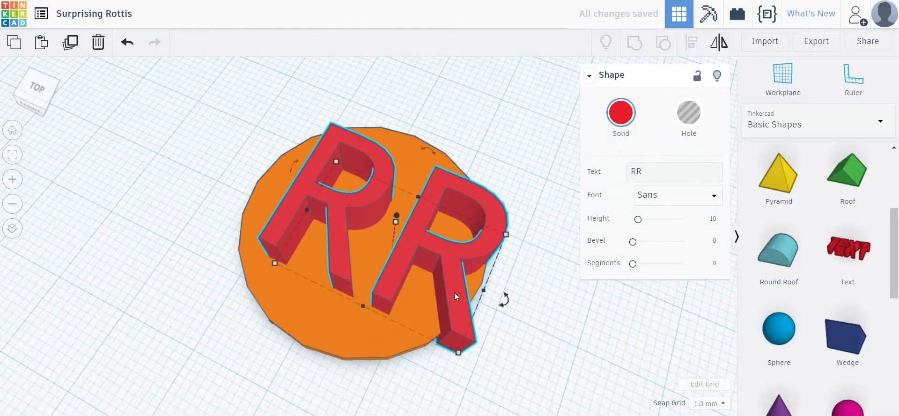
pyautogui.moveTo(507, 234); pyautogui.dragTo(426, 227)
# Lower the height of the RR lettering to a shallow relief and raise it slightly on the disc
pyautogui.moveTo(424, 223); pyautogui.dragTo(578, 244, button='right')
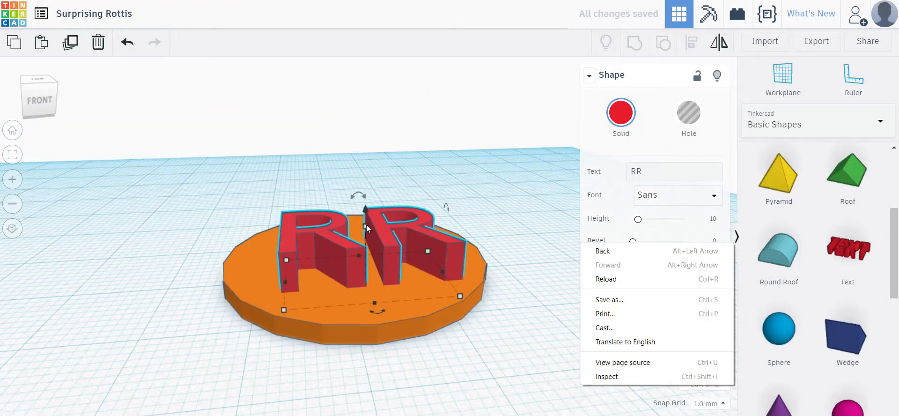
pyautogui.moveTo(366, 226); pyautogui.dragTo(365, 246)
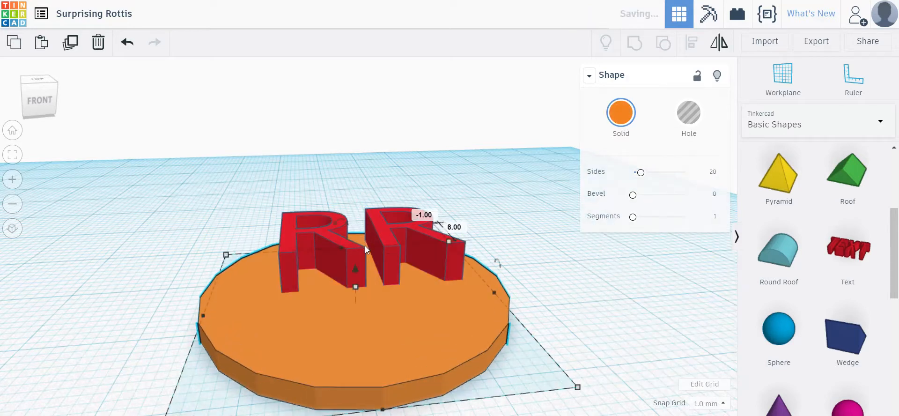
pyautogui.hotkey('ctrl', 'z')
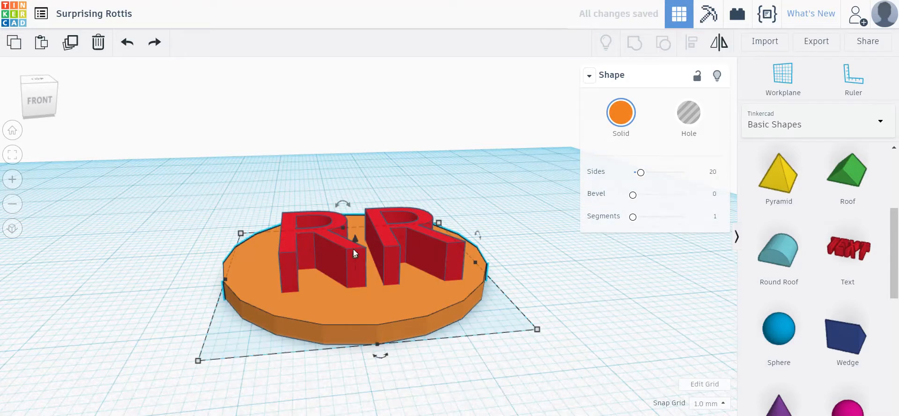
pyautogui.click(394, 221)
pyautogui.moveTo(364, 228); pyautogui.dragTo(367, 255)
pyautogui.moveTo(398, 371); pyautogui.dragTo(421, 378, button='right')
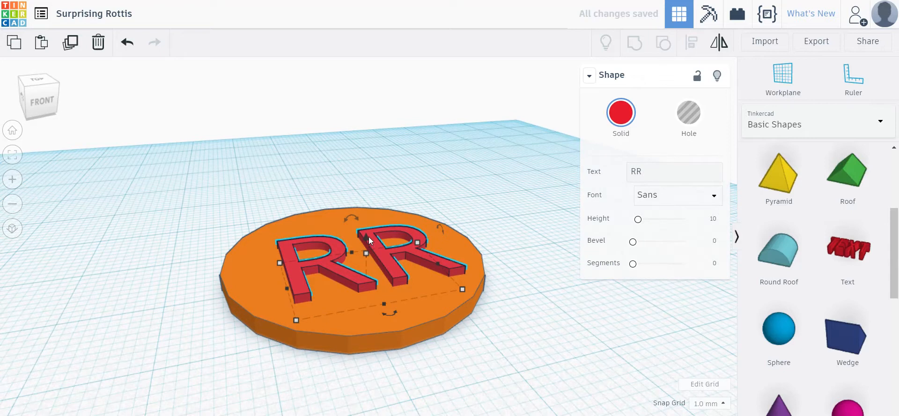
pyautogui.moveTo(365, 236); pyautogui.dragTo(364, 229)
# Align the RR lettering and the disc on their centres in both horizontal directions
pyautogui.moveTo(483, 298); pyautogui.dragTo(526, 333, button='right')
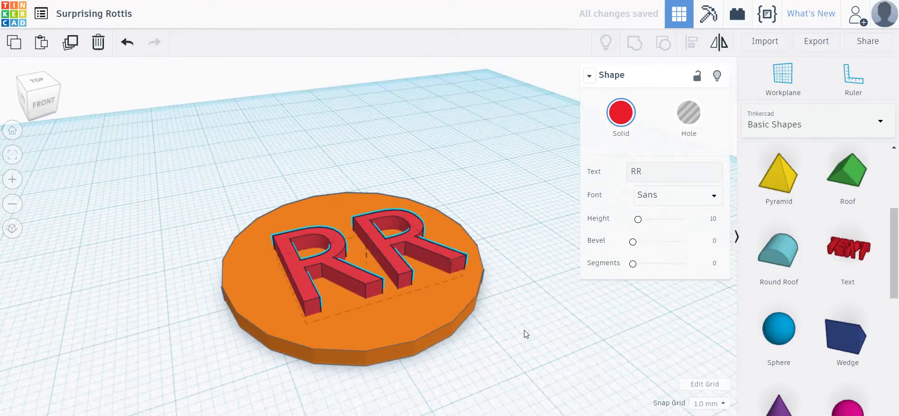
pyautogui.keyDown('shift'); pyautogui.click(378, 333); pyautogui.keyUp('shift')
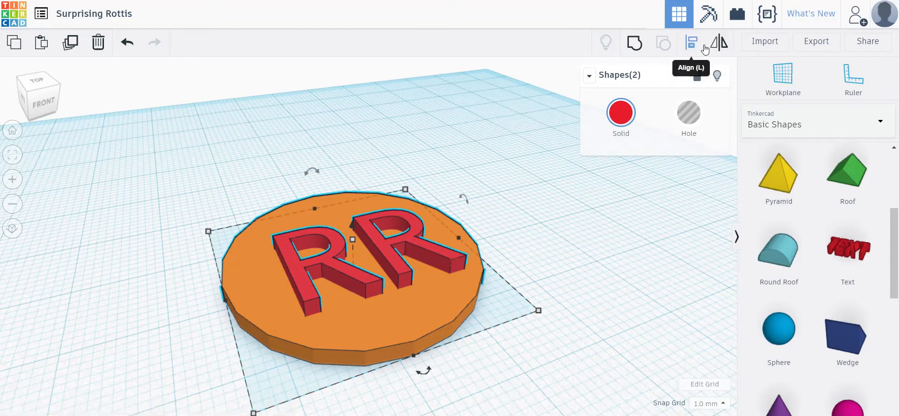
pyautogui.click(690, 48)
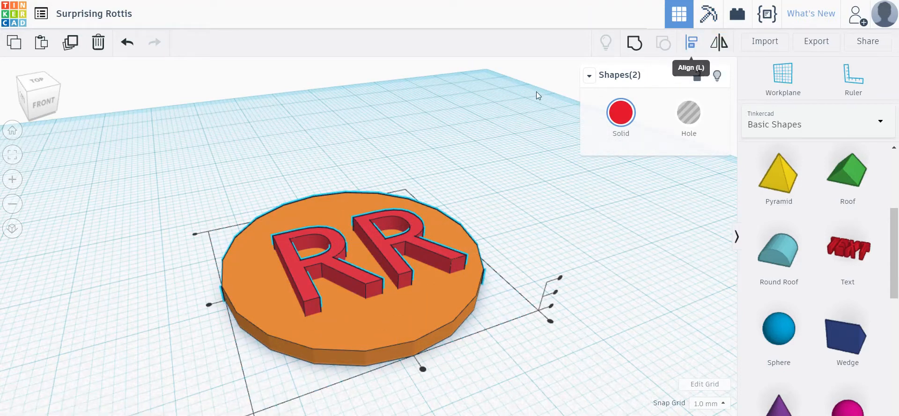
pyautogui.moveTo(527, 343); pyautogui.dragTo(406, 367, button='right')
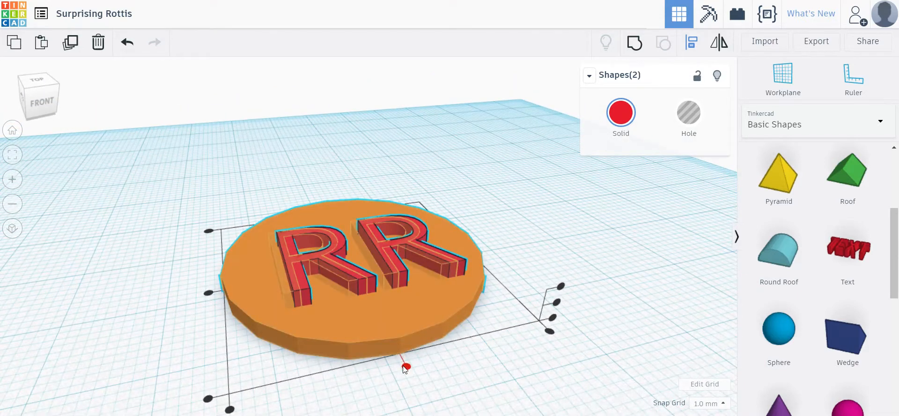
pyautogui.click(406, 367)
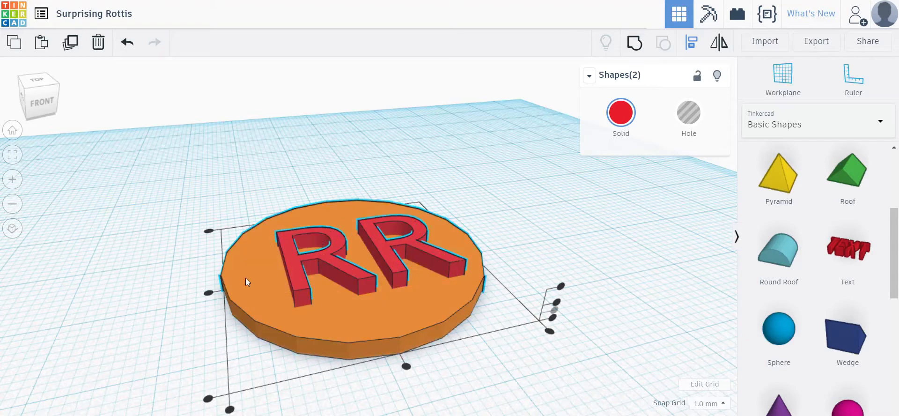
pyautogui.click(211, 296)
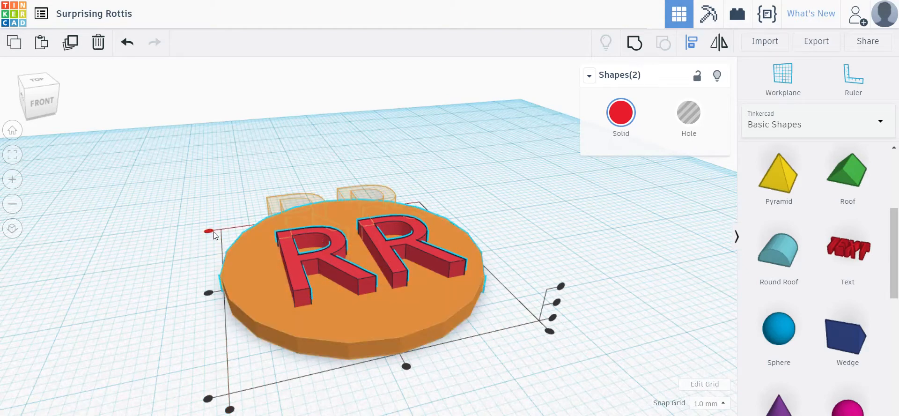
pyautogui.click(406, 367)
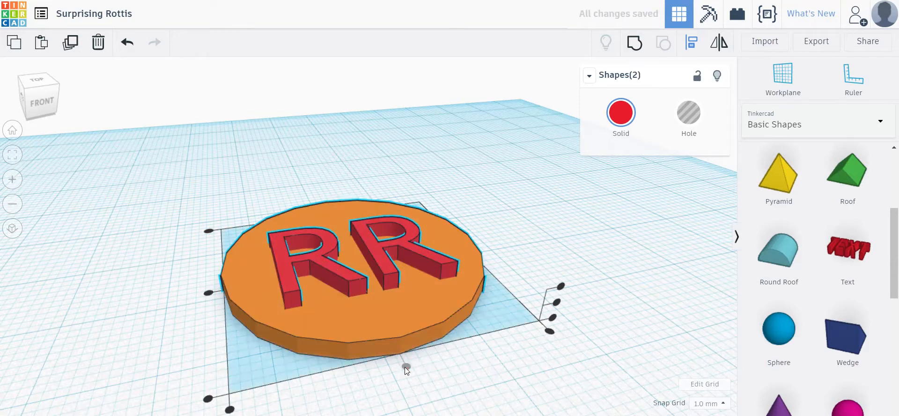
pyautogui.click(209, 293)
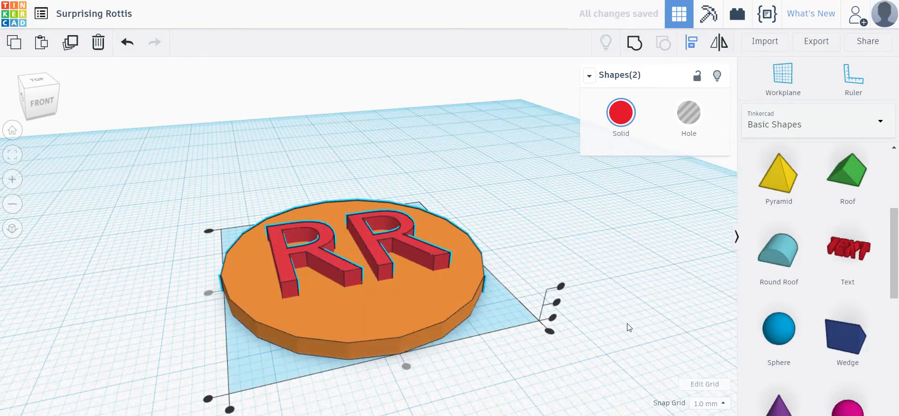
pyautogui.moveTo(602, 305); pyautogui.dragTo(595, 330, button='right')
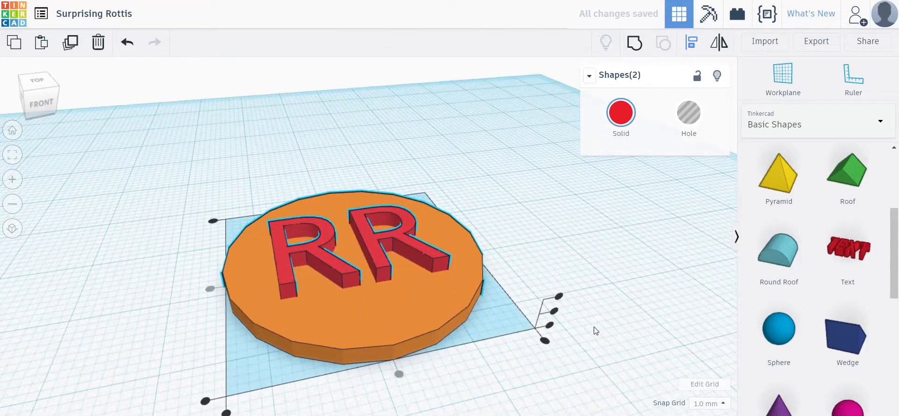
pyautogui.click(592, 262)
# Smooth the orange disc's outline by setting its number of sides to 47
pyautogui.moveTo(594, 267); pyautogui.dragTo(614, 283, button='right')
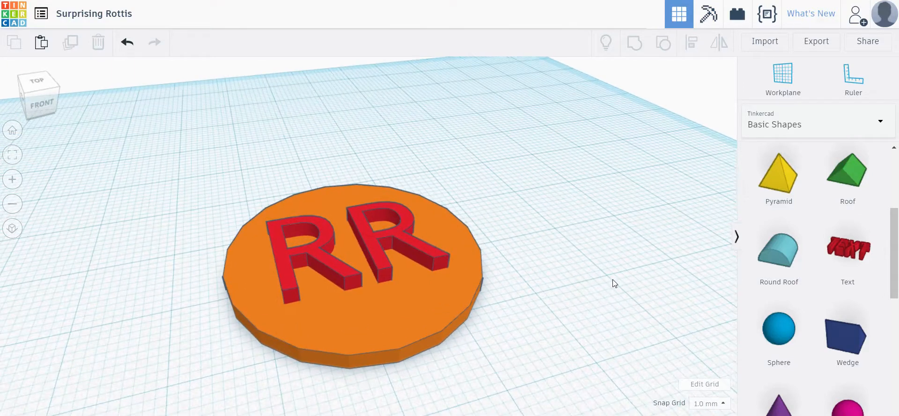
pyautogui.click(415, 347)
pyautogui.moveTo(640, 172); pyautogui.dragTo(667, 173)
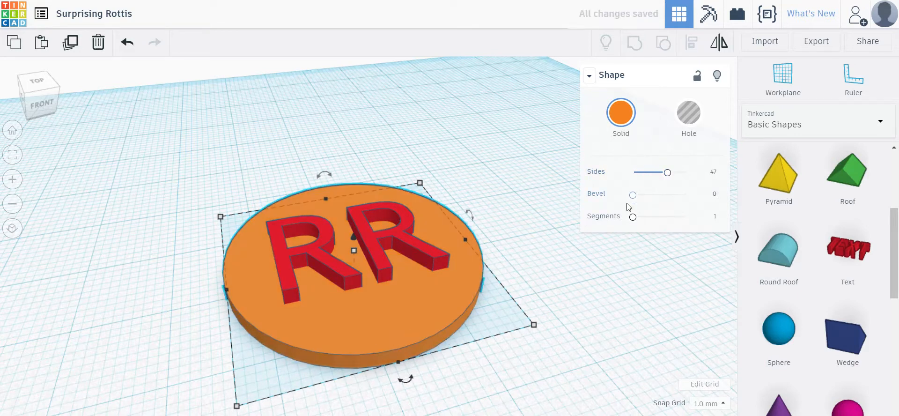
pyautogui.click(570, 286)
# Duplicate the disc together with its RR lettering and place the copy about 42 mm behind the original
pyautogui.moveTo(518, 325); pyautogui.dragTo(370, 326, button='right')
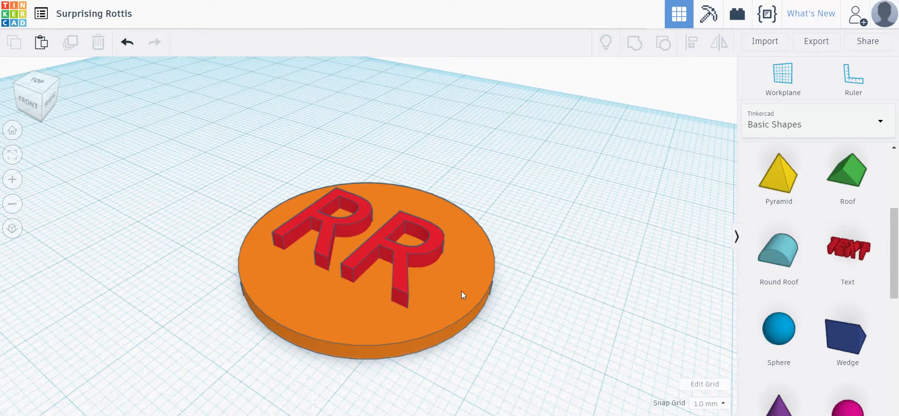
pyautogui.click(400, 263)
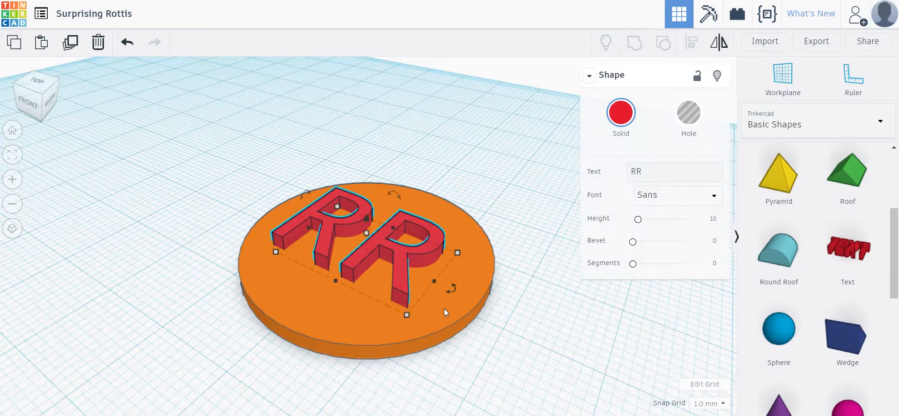
pyautogui.keyDown('shift'); pyautogui.click(444, 309); pyautogui.keyUp('shift')
pyautogui.keyDown('alt'); pyautogui.moveTo(444, 308); pyautogui.dragTo(485, 151); pyautogui.keyUp('alt')
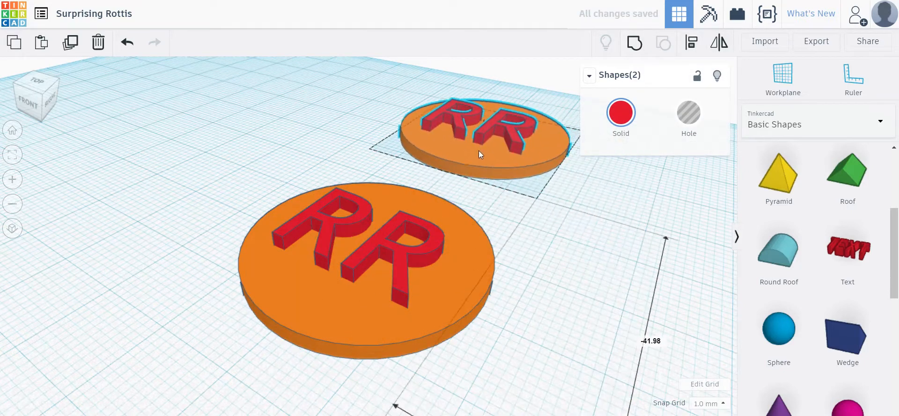
# Try to replace the second R with L in the copied disc's lettering
pyautogui.click(490, 123)
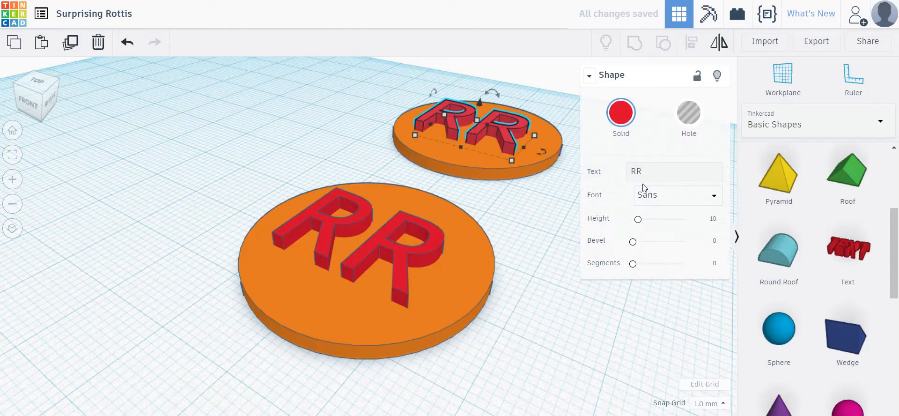
pyautogui.click(646, 172)
pyautogui.press('BackSpace')
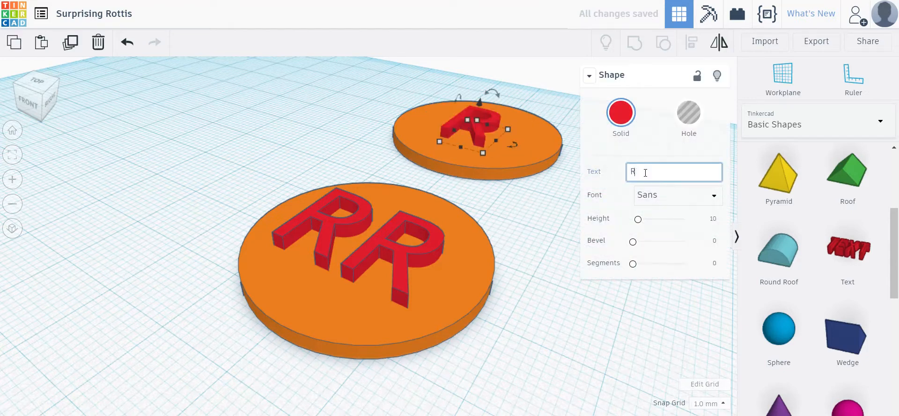
pyautogui.write('L')
pyautogui.click(269, 130)
# Re-enter the lettering on the copied disc as RL
pyautogui.moveTo(270, 129); pyautogui.dragTo(404, 173, button='right')
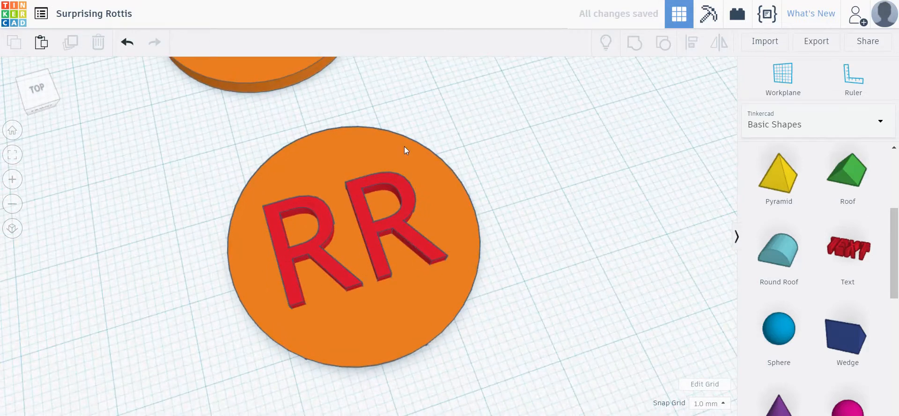
pyautogui.scroll(-3, 406, 117)
pyautogui.scroll(-2, 405, 117)
pyautogui.moveTo(406, 117); pyautogui.dragTo(442, 201, button='middle')
pyautogui.click(364, 153)
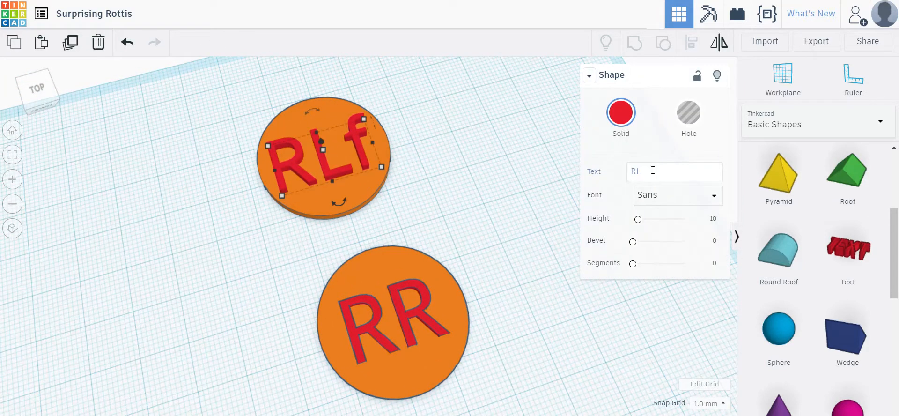
pyautogui.moveTo(201, 203); pyautogui.dragTo(213, 155, button='right')
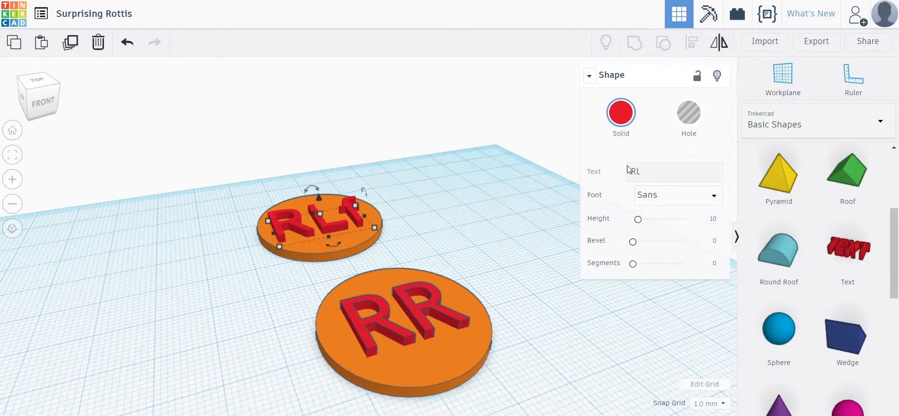
pyautogui.doubleClick(652, 171)
pyautogui.write('R')
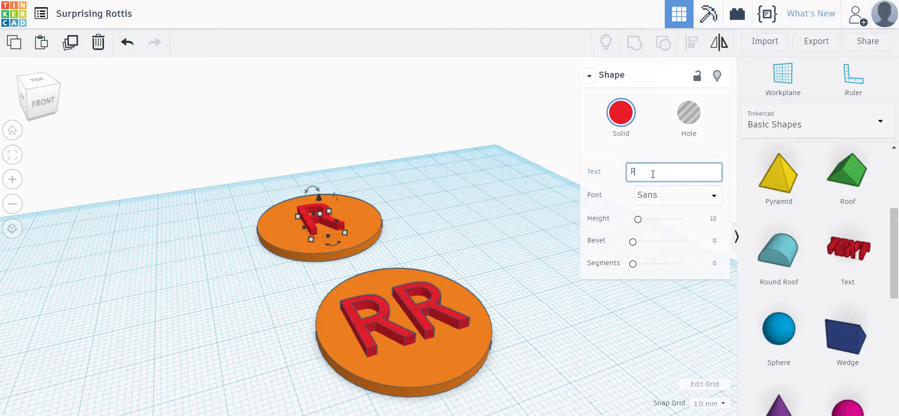
pyautogui.write('L')
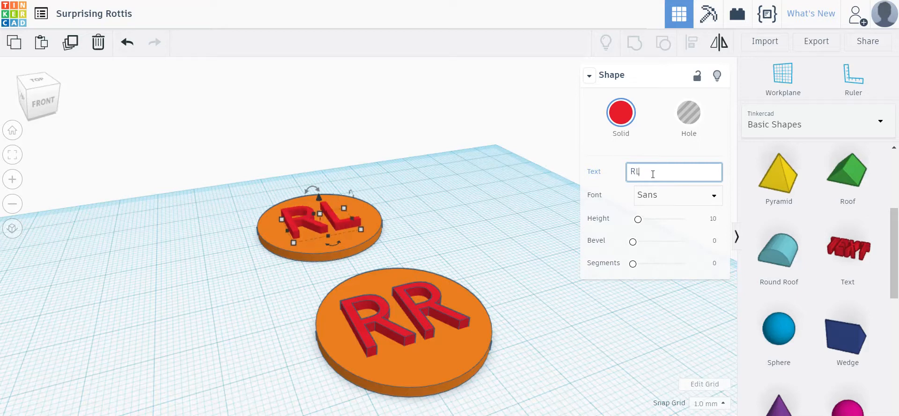
pyautogui.click(487, 219)
pyautogui.moveTo(487, 219); pyautogui.dragTo(426, 256, button='right')
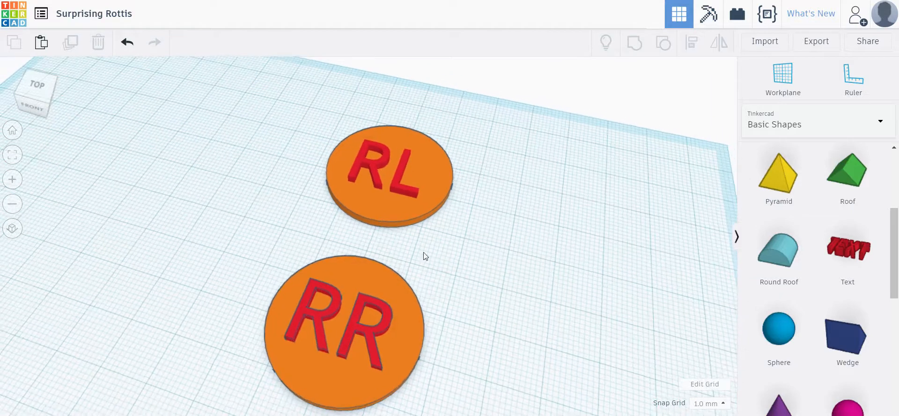